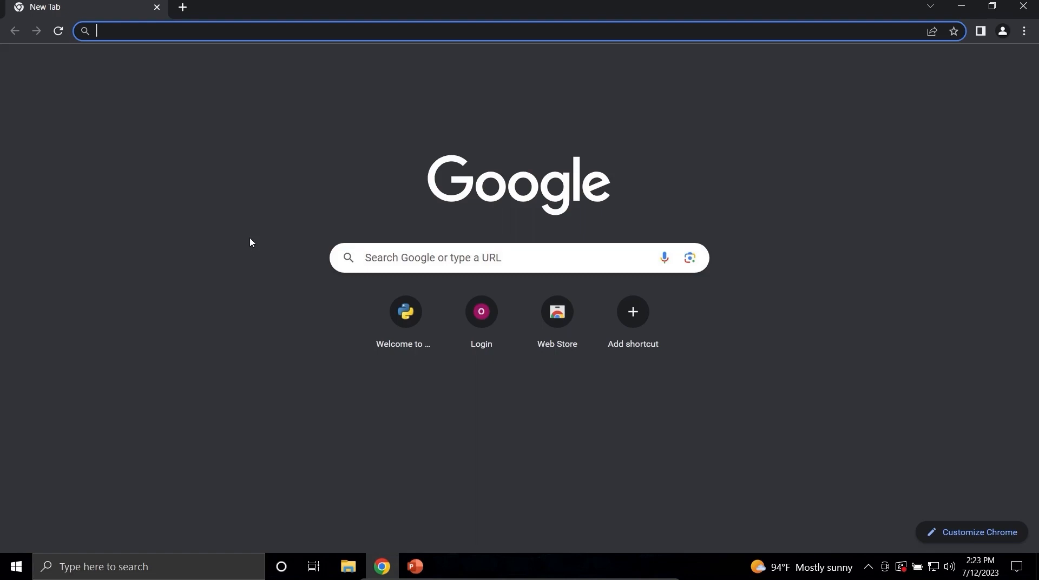
Step: Open the Visual Studio Code website at code.visualstudio.com
text(code.v)
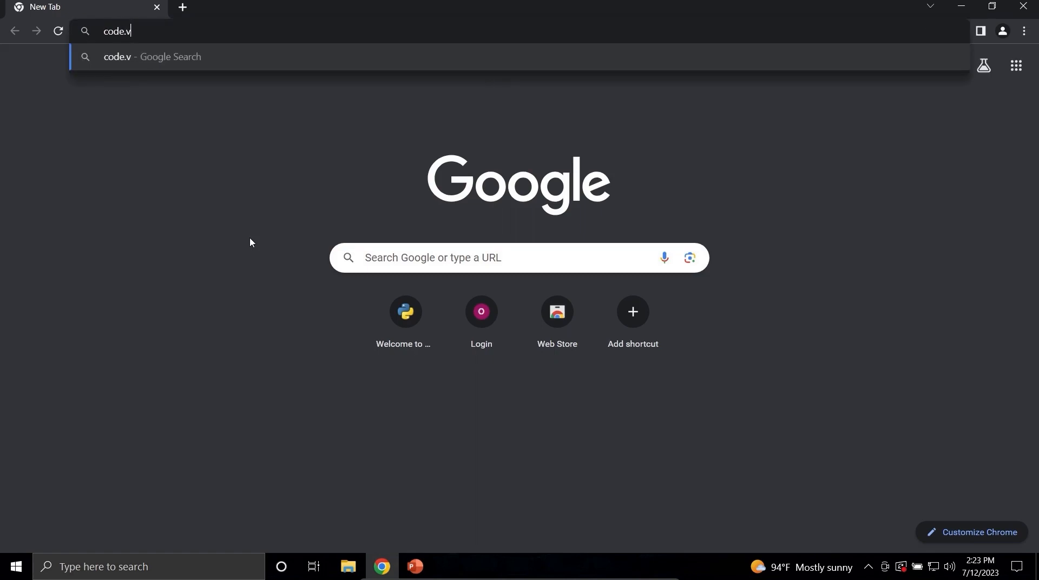
text(isual)
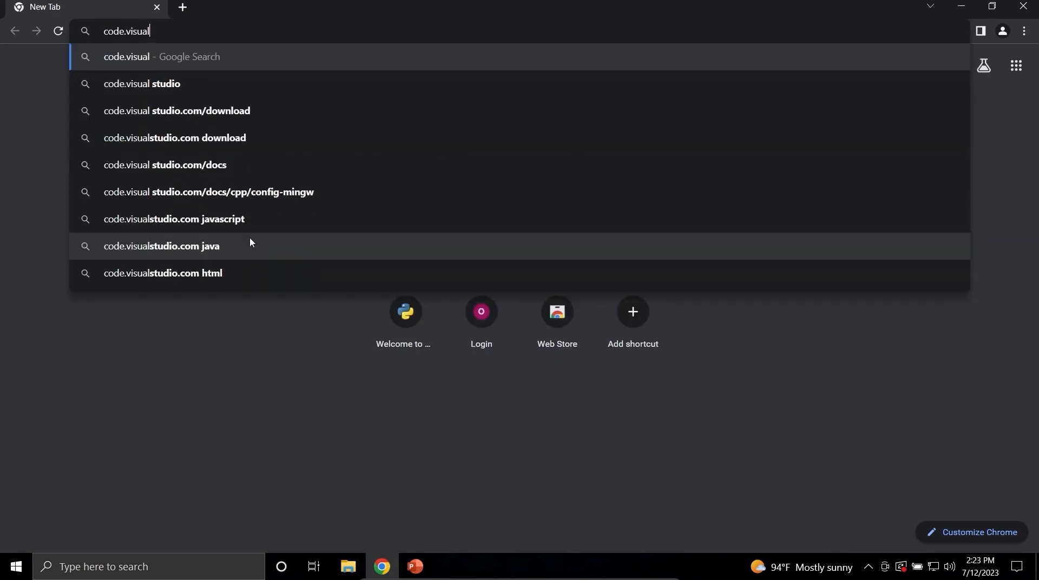
text(studio.com)
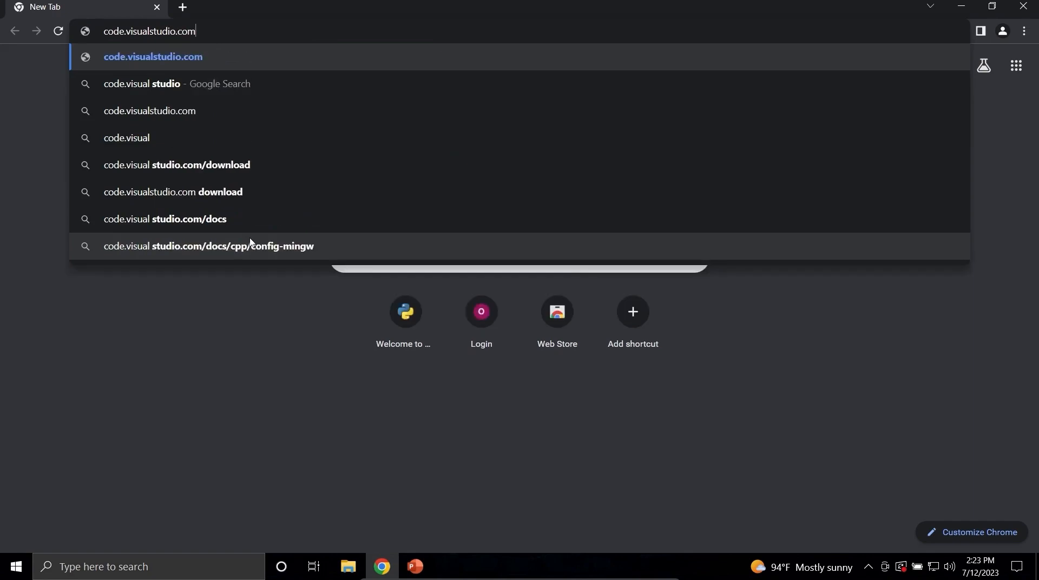
key(Return)
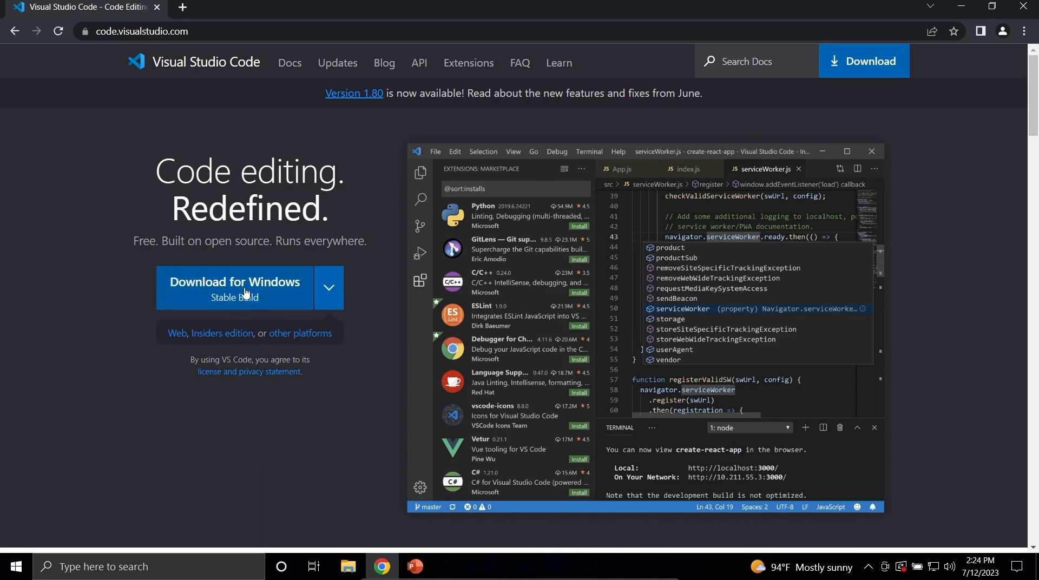
Step: Download the Windows installer for Visual Studio Code from the site's download page
click(864, 61)
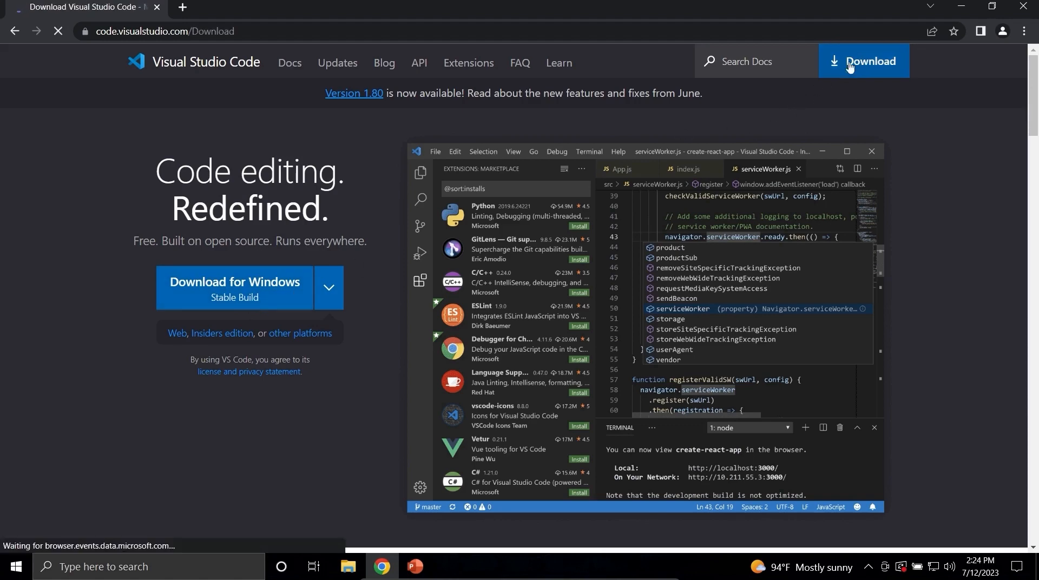
scroll(298, 292, down, 3)
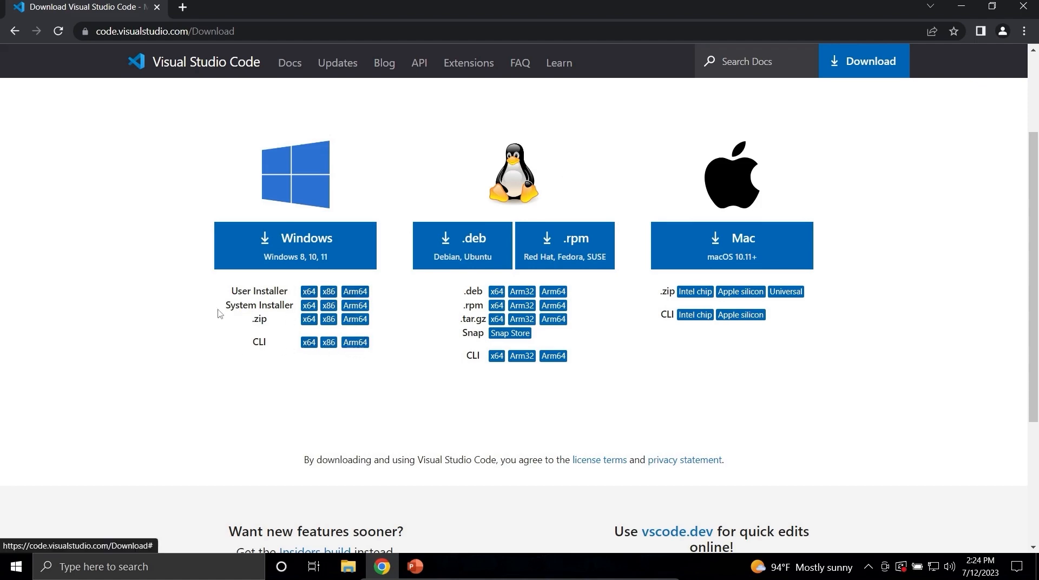
scroll(206, 297, up, 3)
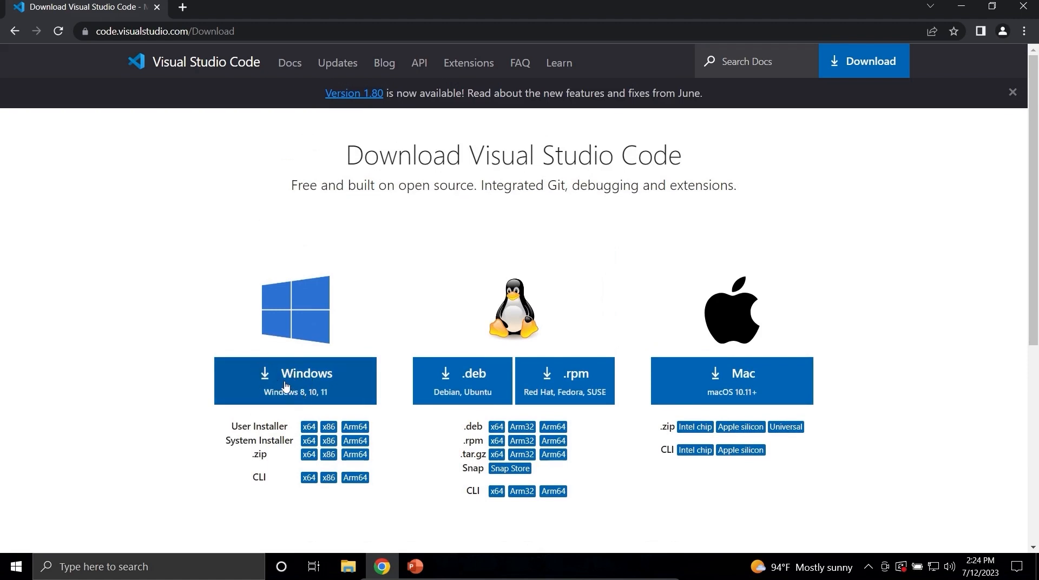
click(285, 385)
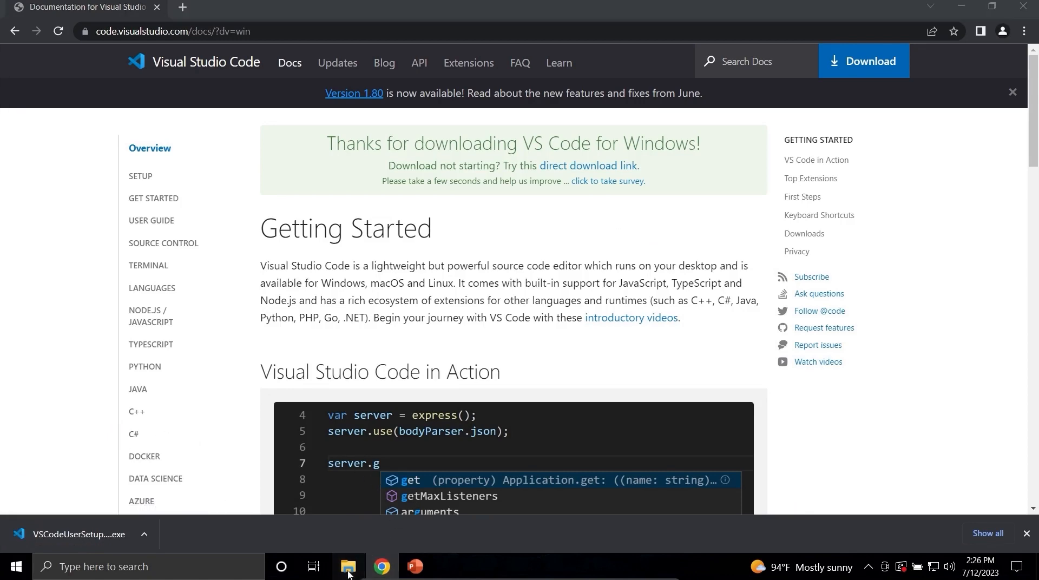
Step: Switch to File Explorer and launch the downloaded VSCodeUserSetup installer from the Downloads folder
click(348, 567)
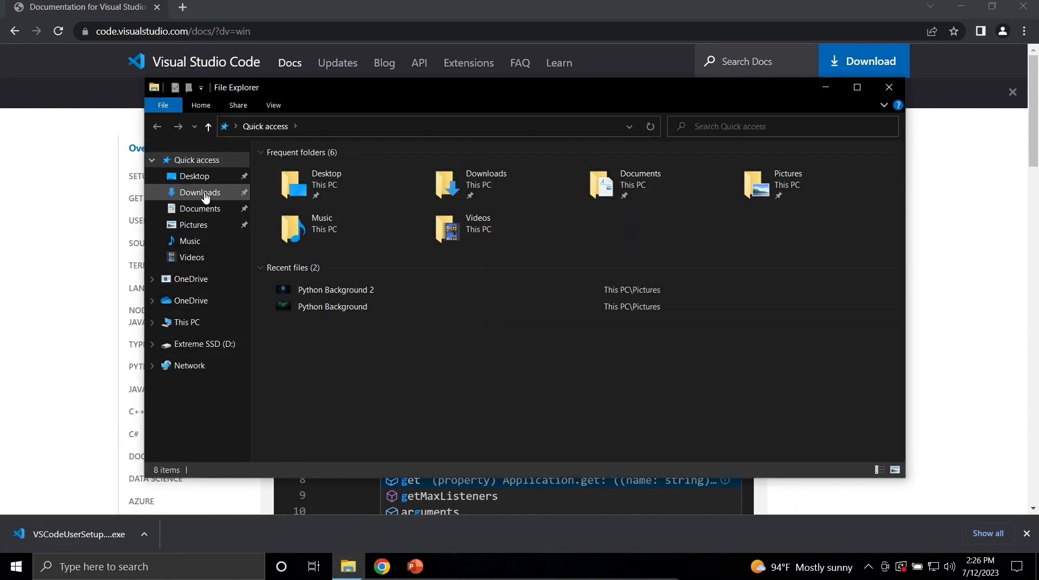
click(201, 193)
click(317, 187)
double_click(317, 186)
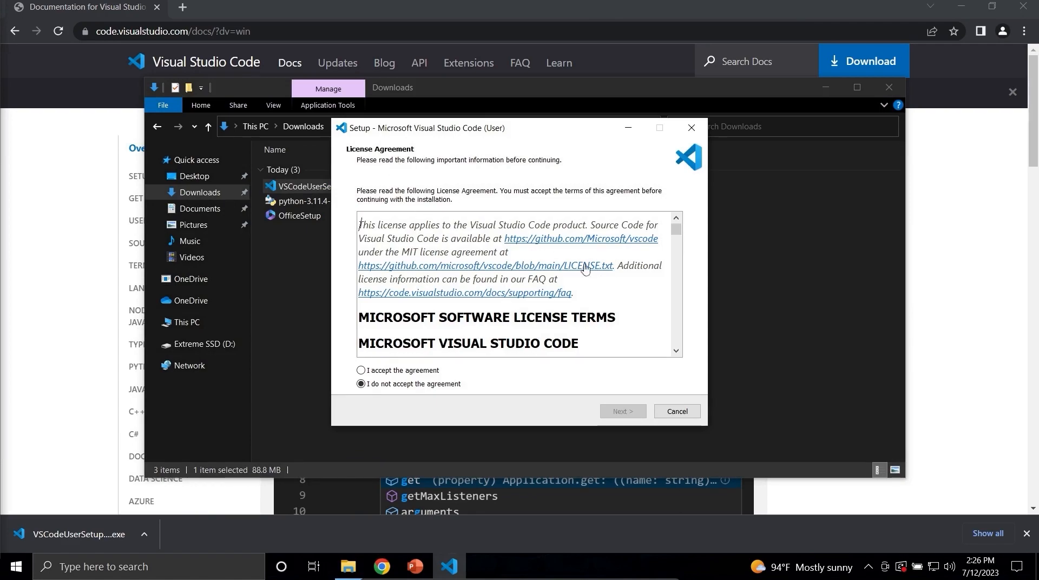
Step: Review and accept the Visual Studio Code license agreement and continue the setup
scroll(585, 268, down, 15)
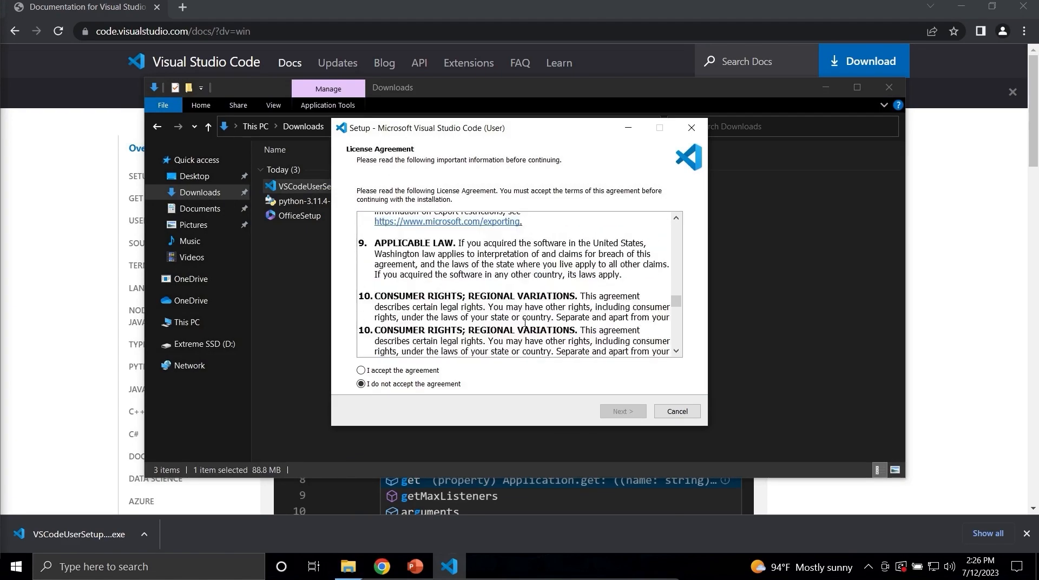
scroll(524, 323, down, 10)
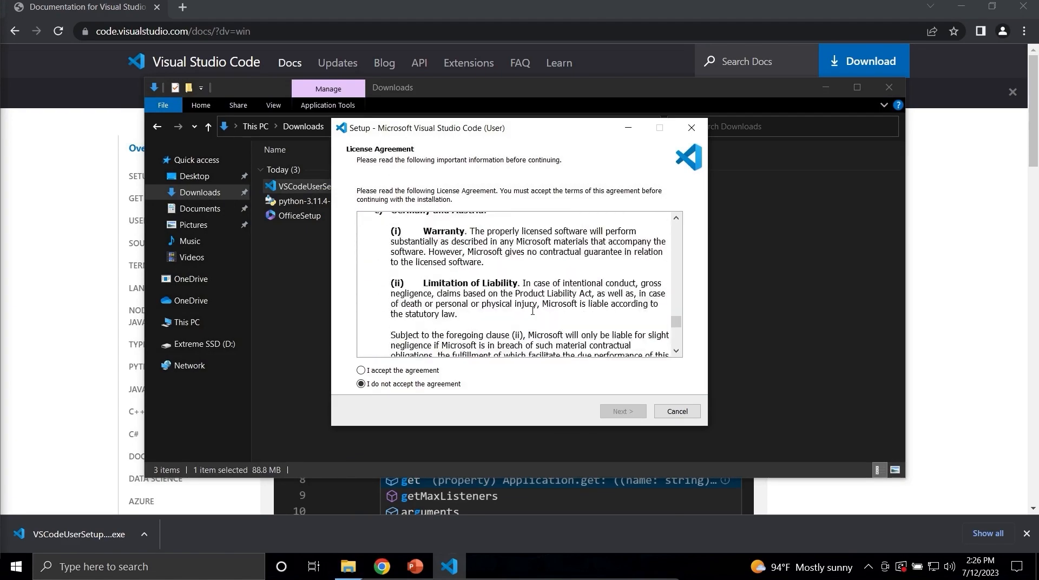
click(361, 370)
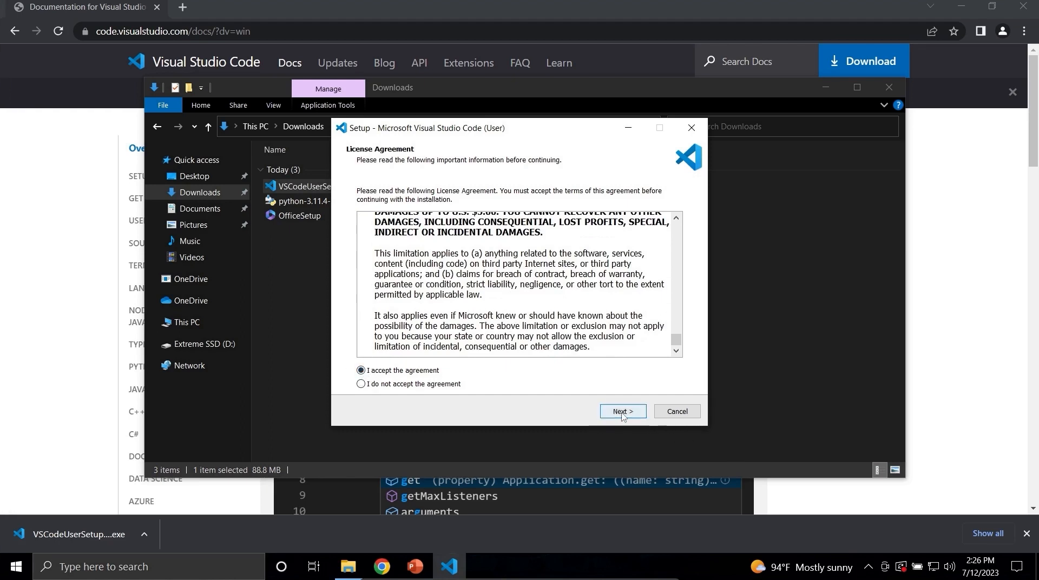
click(622, 411)
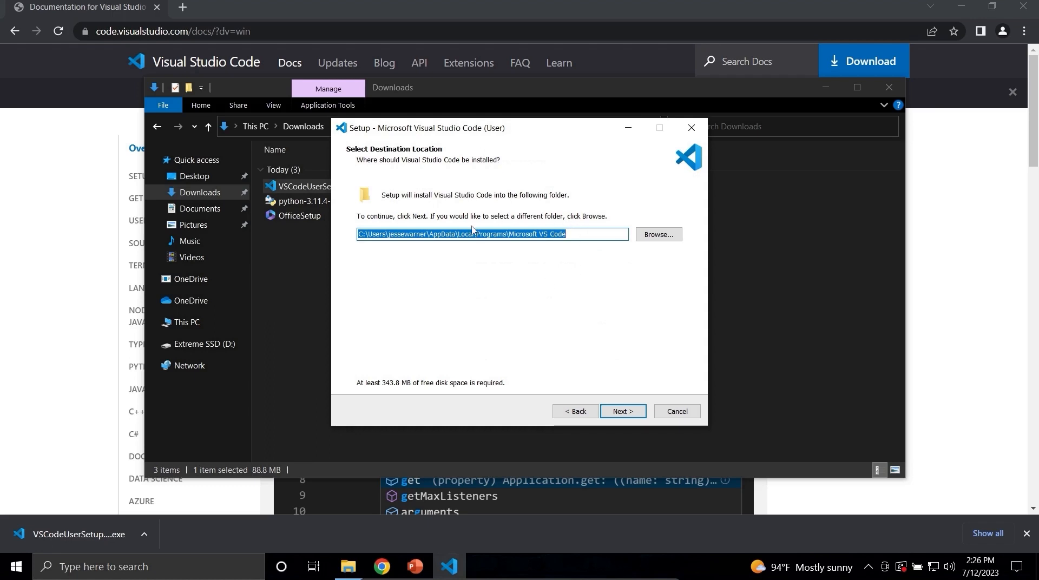
Step: Install with the default destination and Start Menu folder, adding both "Open with Code" context menu actions, and finish by launching Visual Studio Code
click(624, 413)
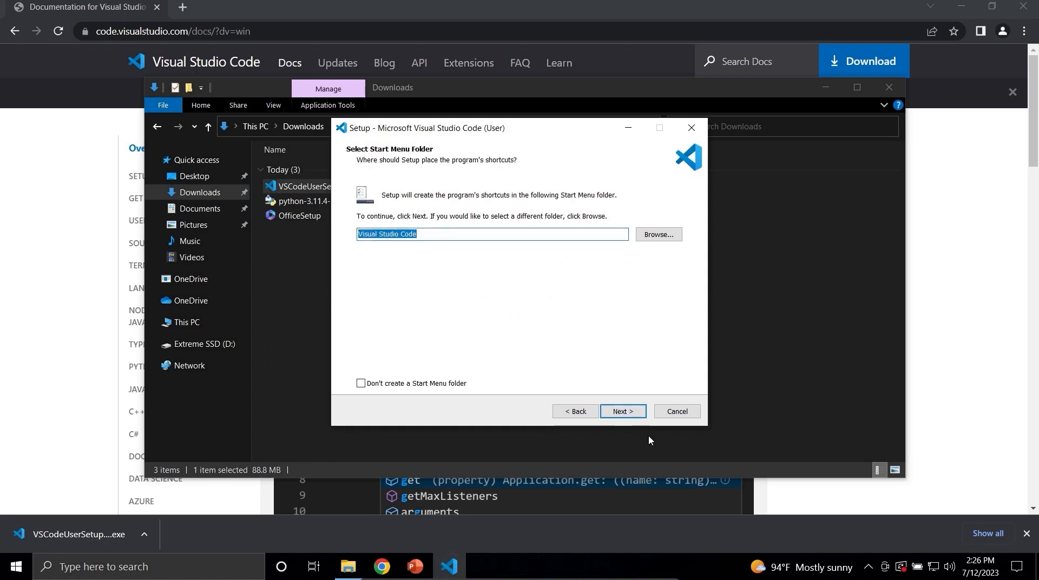
click(626, 413)
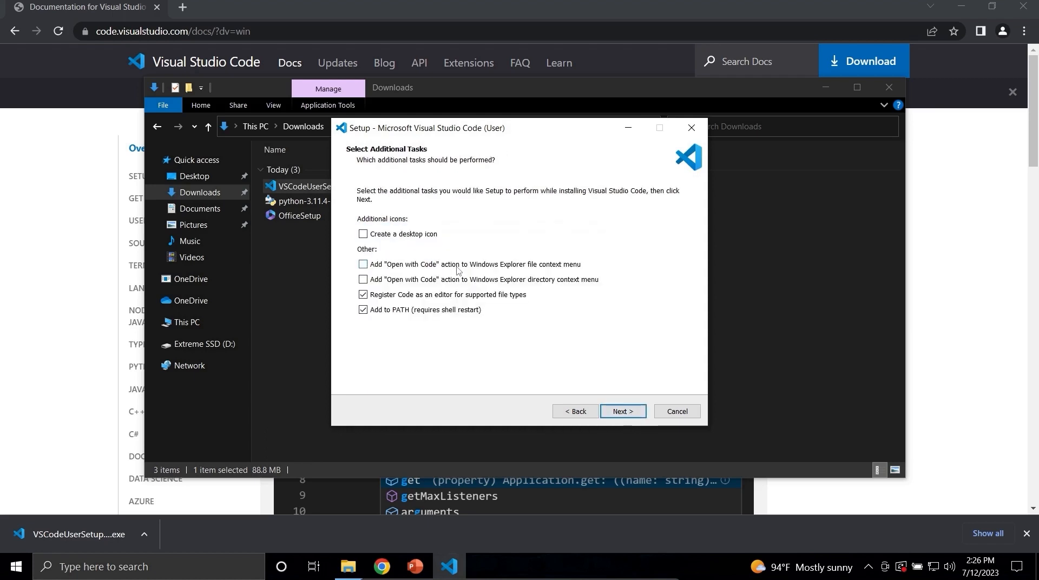
click(363, 265)
click(363, 281)
click(623, 412)
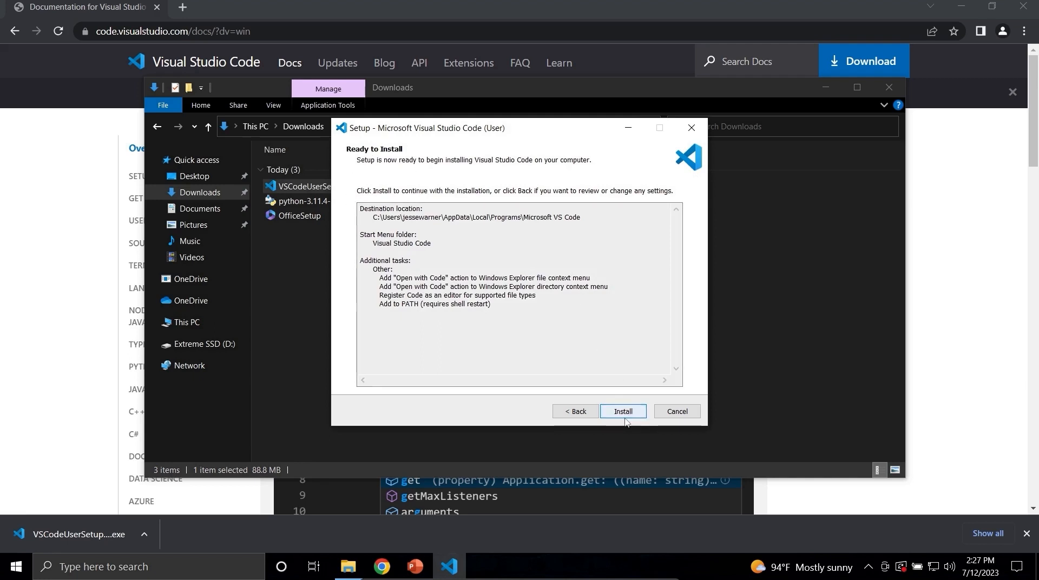
click(624, 413)
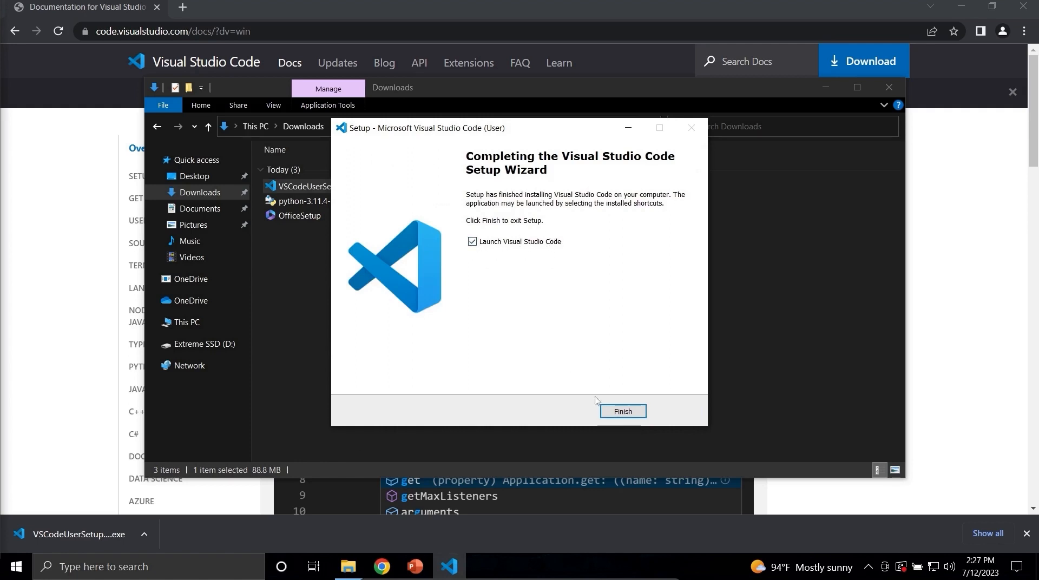
click(609, 412)
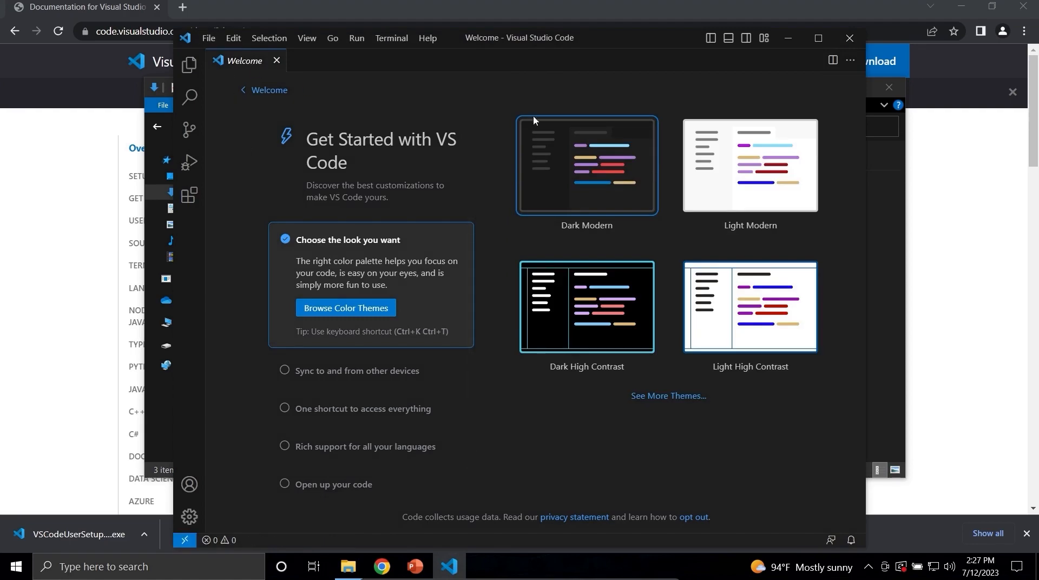
Step: Maximize the Visual Studio Code window and apply the Dark High Contrast color theme
click(818, 38)
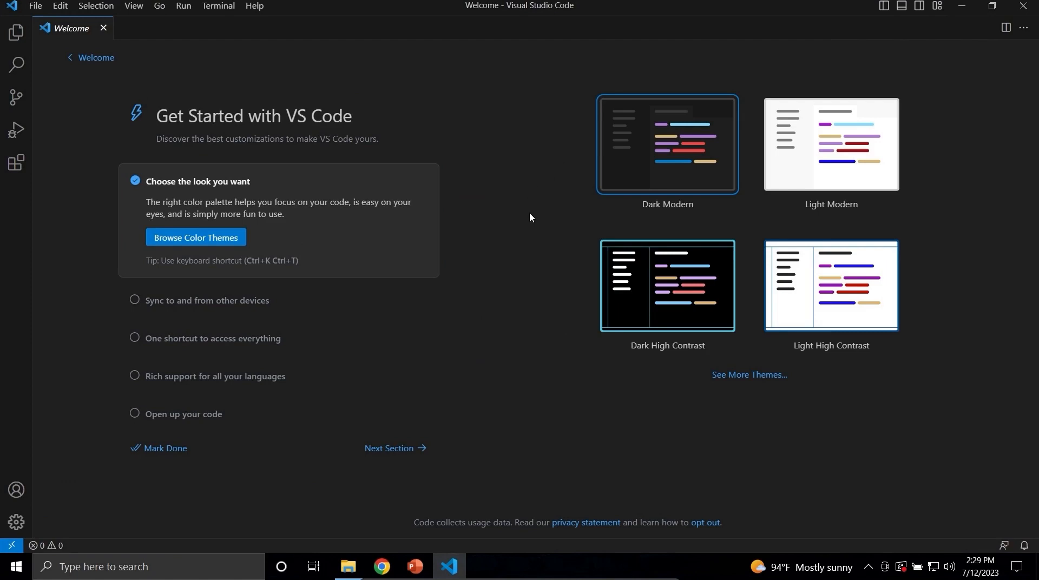
click(648, 310)
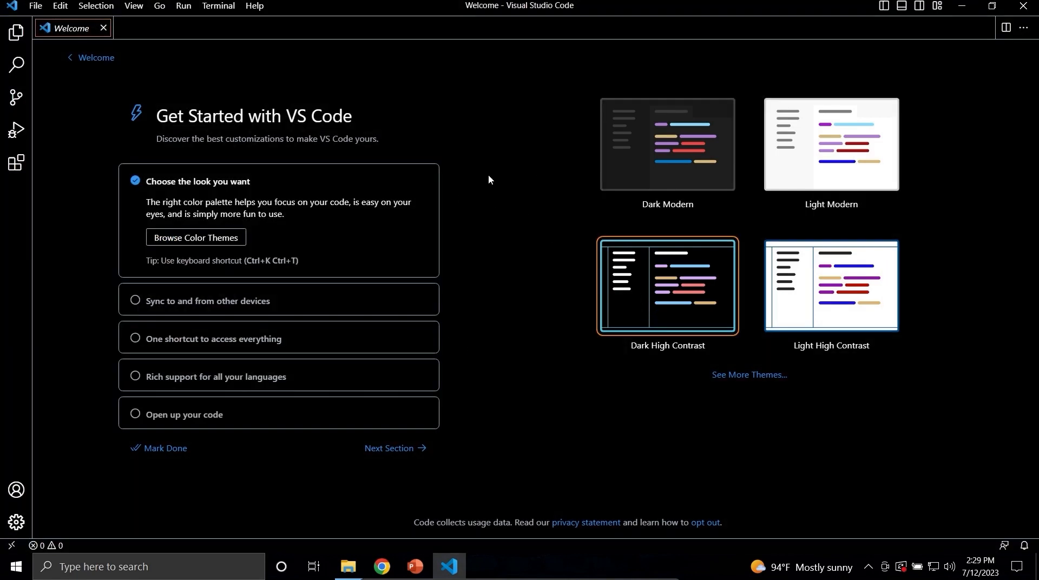
Step: Find the Python extension published by Microsoft in the extension marketplace and install it
click(15, 164)
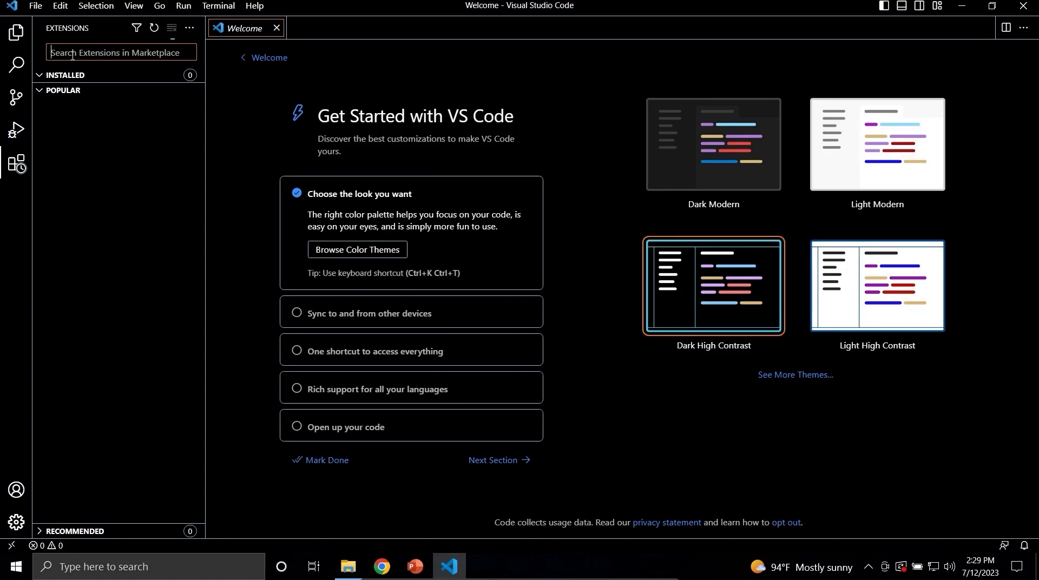
text(python)
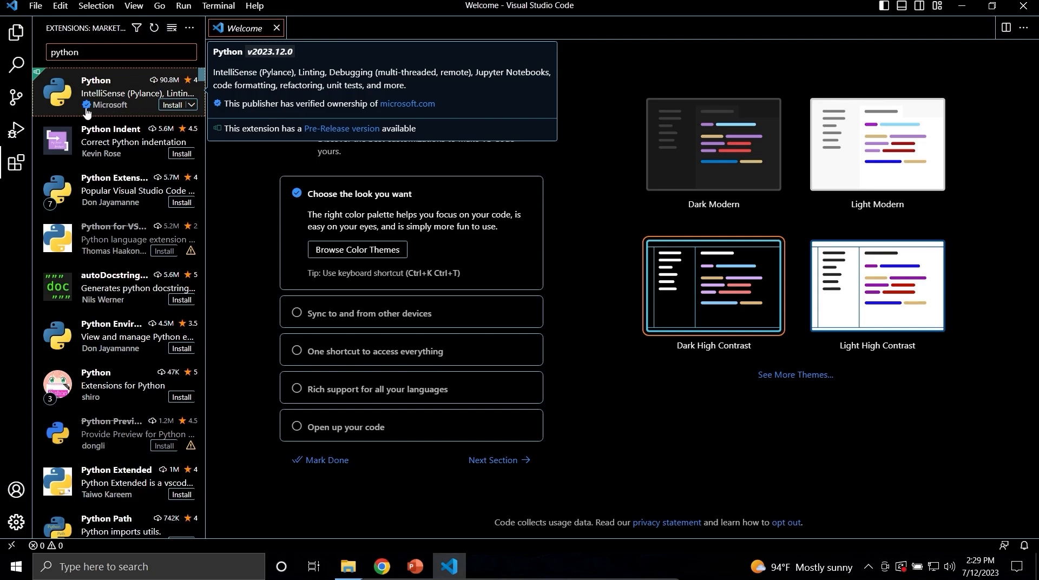
click(171, 106)
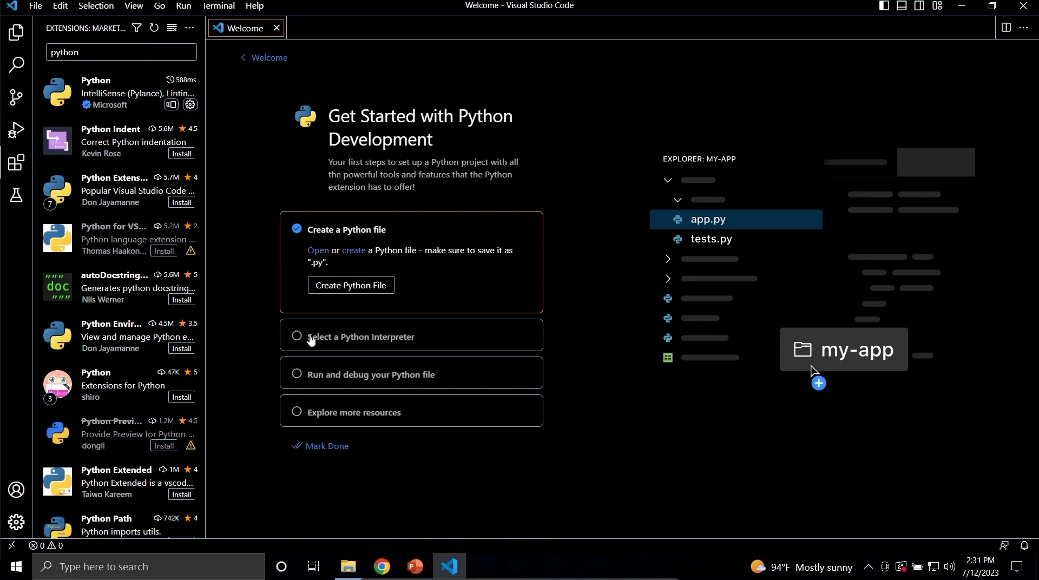
Step: Choose the recommended Python 3.11.4 64-bit interpreter from the Python getting-started walkthrough
click(346, 339)
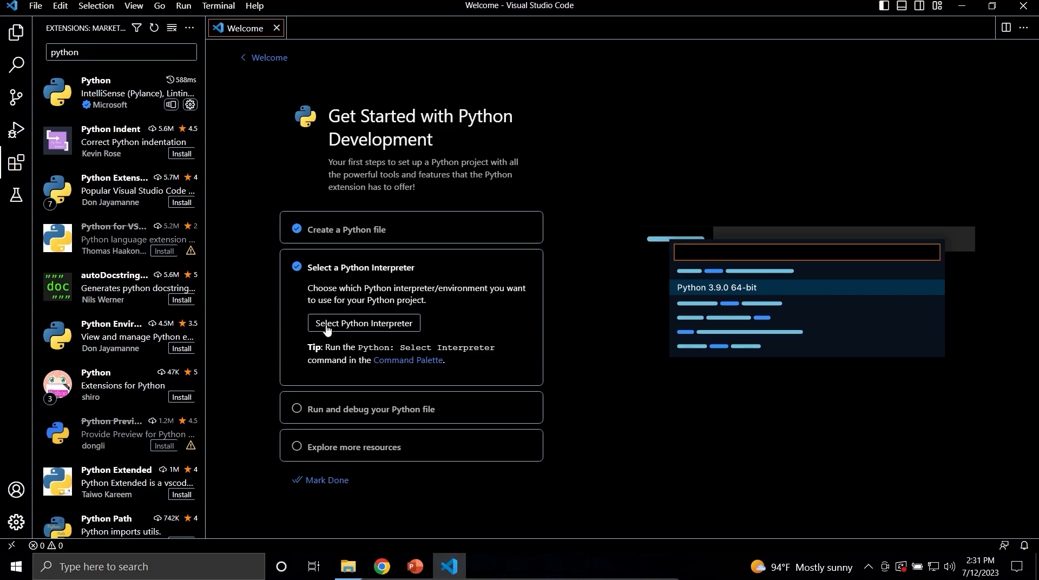
click(342, 324)
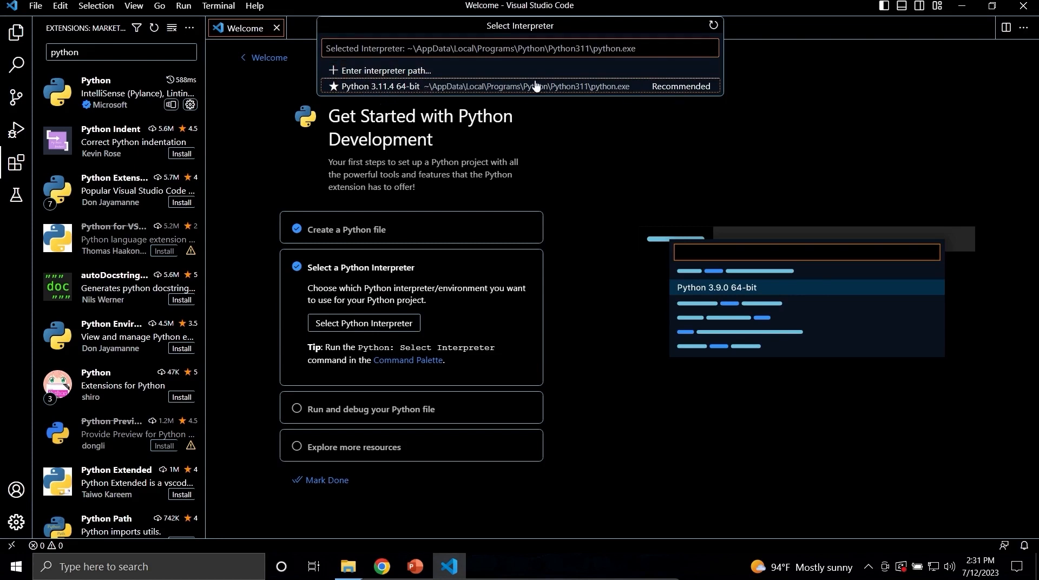
click(398, 88)
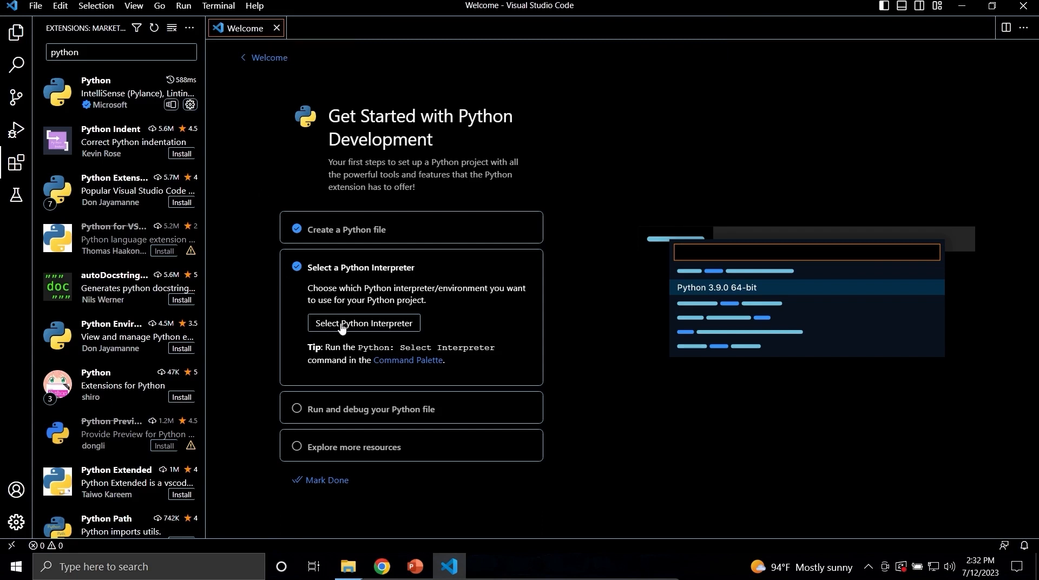
Step: Run the Python: Select Interpreter command from the Command Palette and pick Python 3.11.4 64-bit
click(17, 523)
click(82, 365)
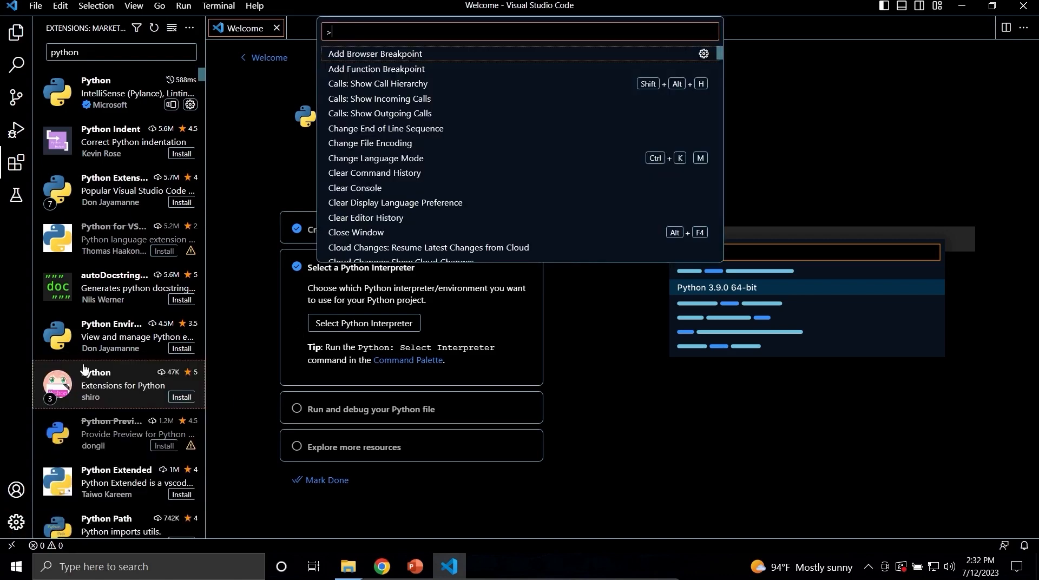
text(python sel)
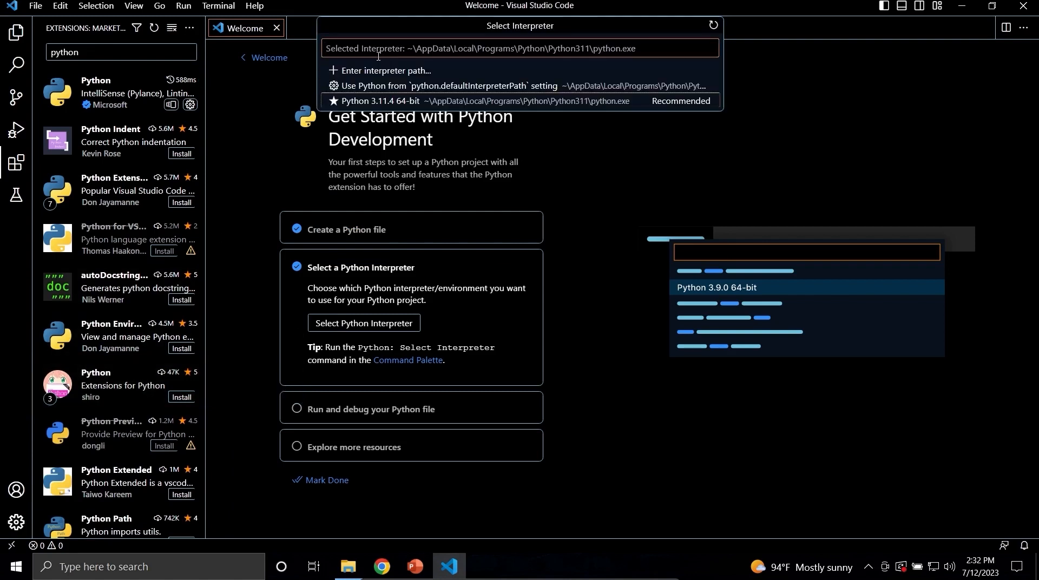
click(366, 101)
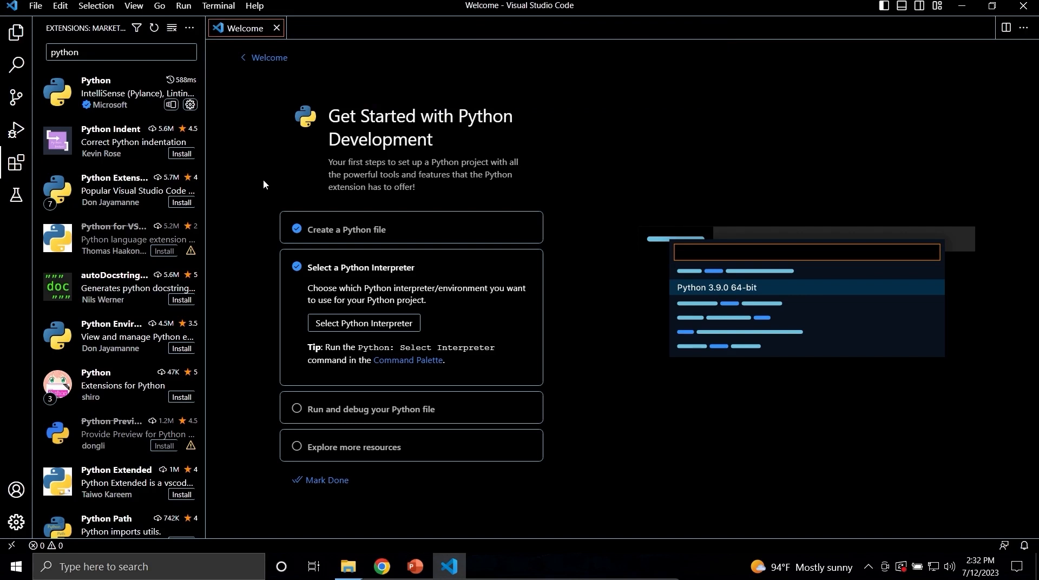
Step: Start opening a project folder from the Explorer and create a new folder named PythonProjects inside Documents
click(16, 33)
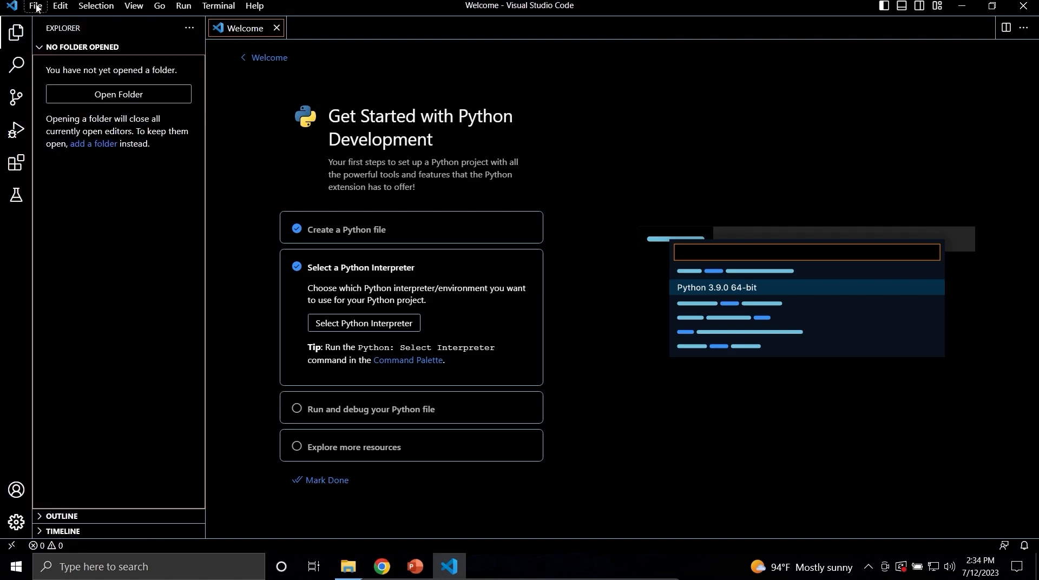
click(35, 6)
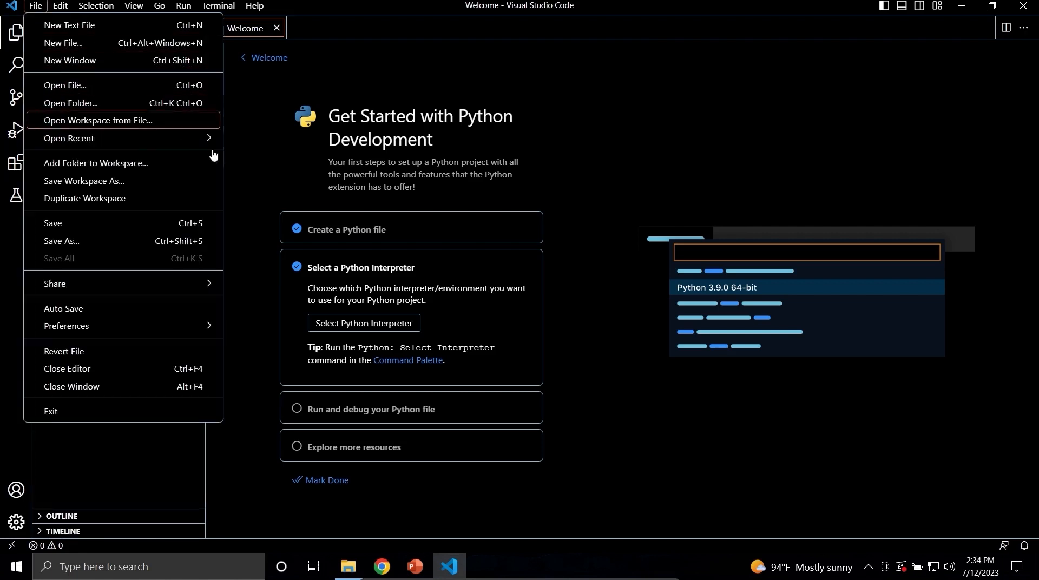
click(245, 177)
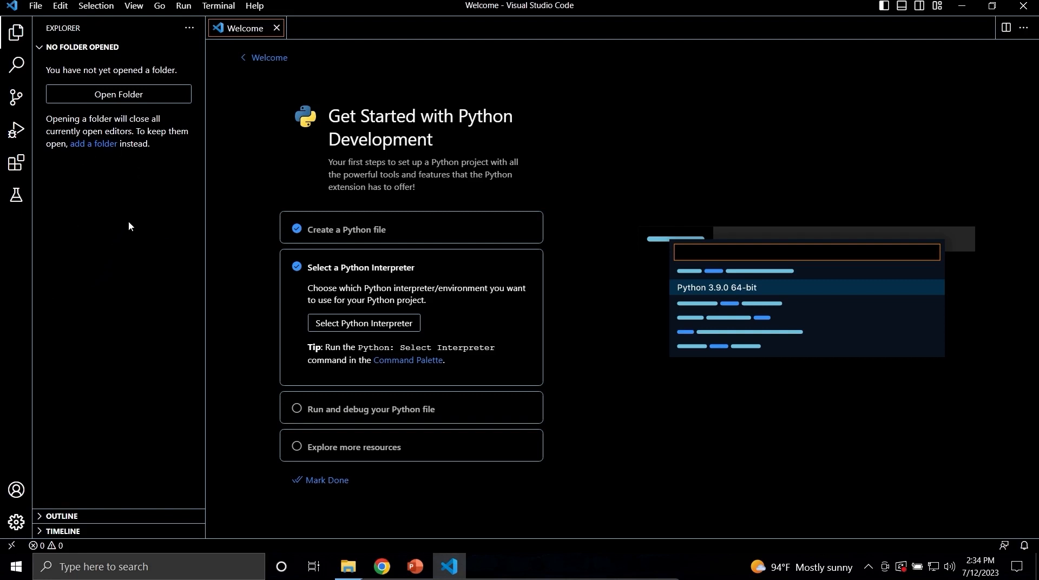
click(92, 97)
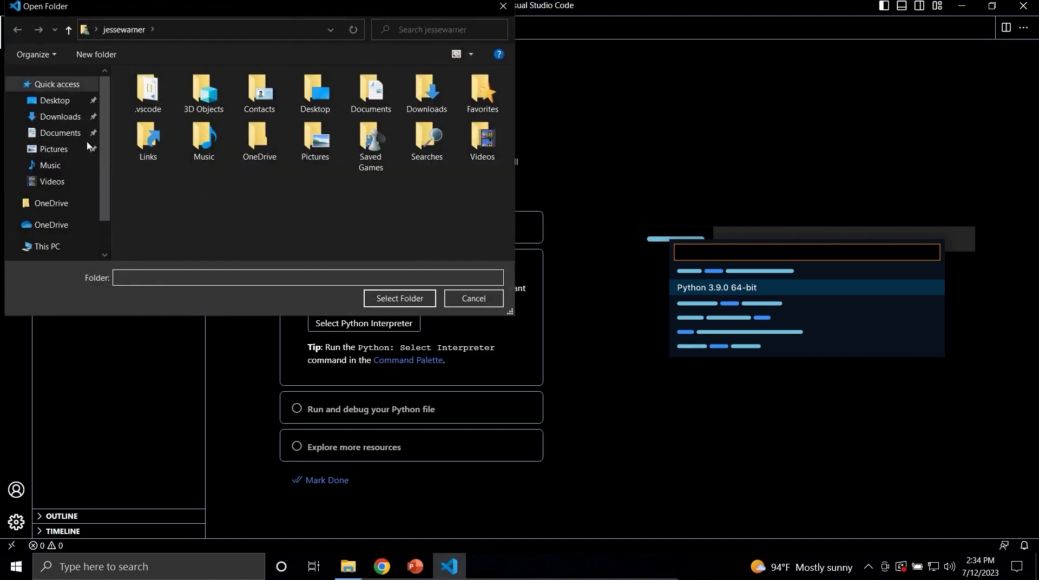
click(50, 136)
click(108, 60)
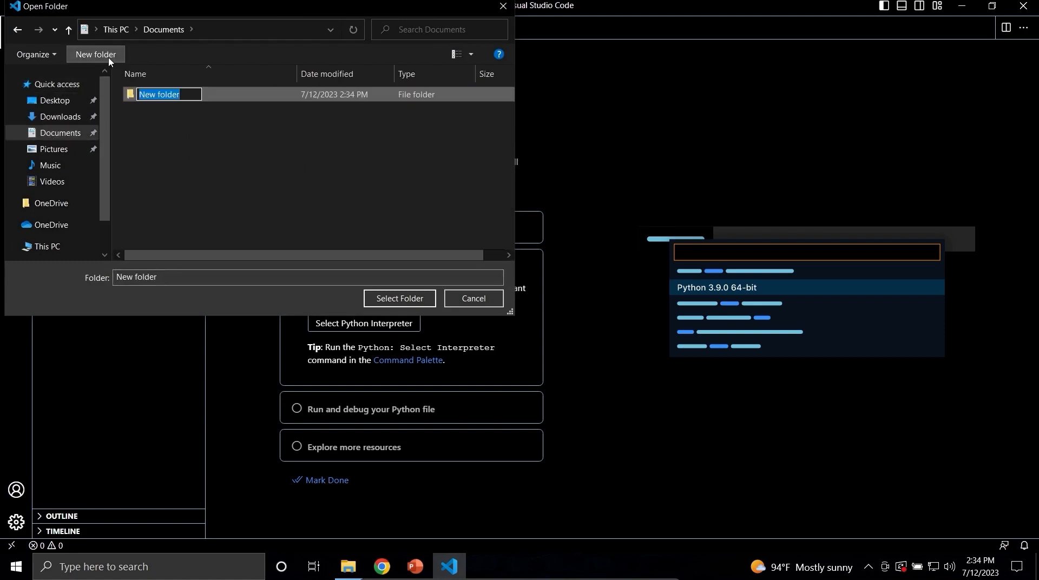
text(PythonP)
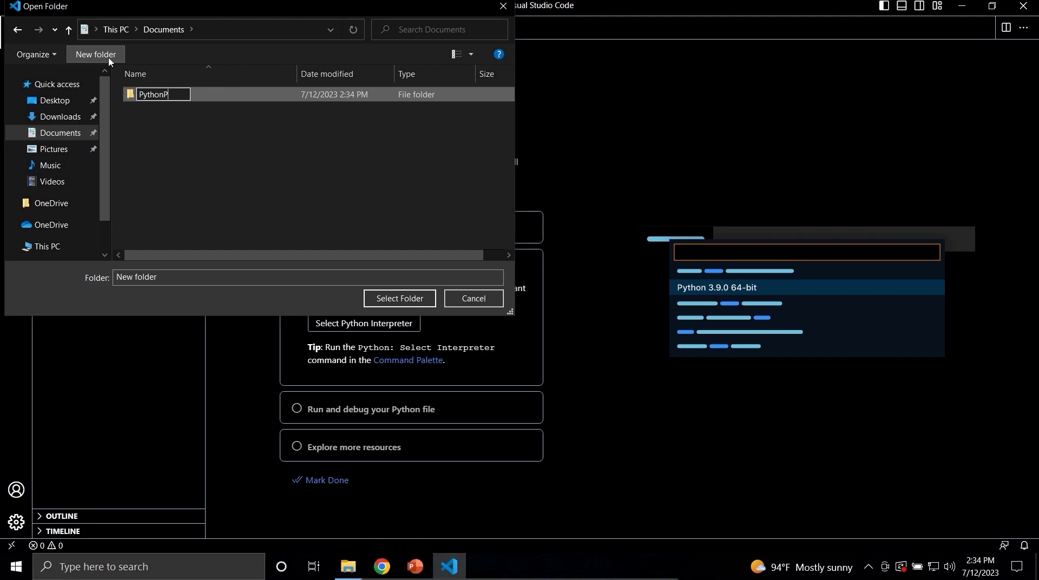
text(rojects)
key(Return)
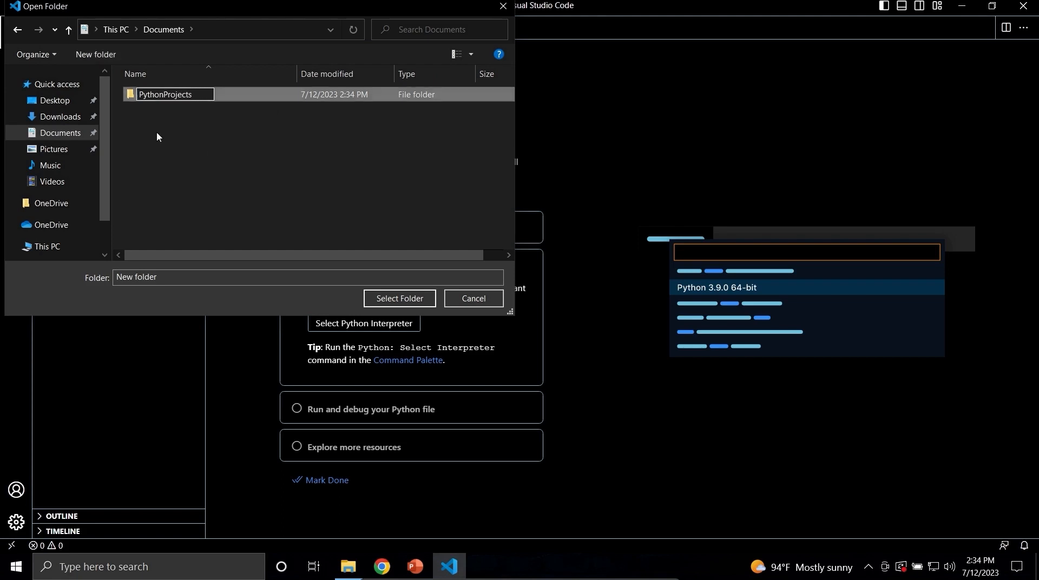
Step: Open the PythonProjects folder and trust its authors, including the authors of all files in the parent folder Documents
click(165, 98)
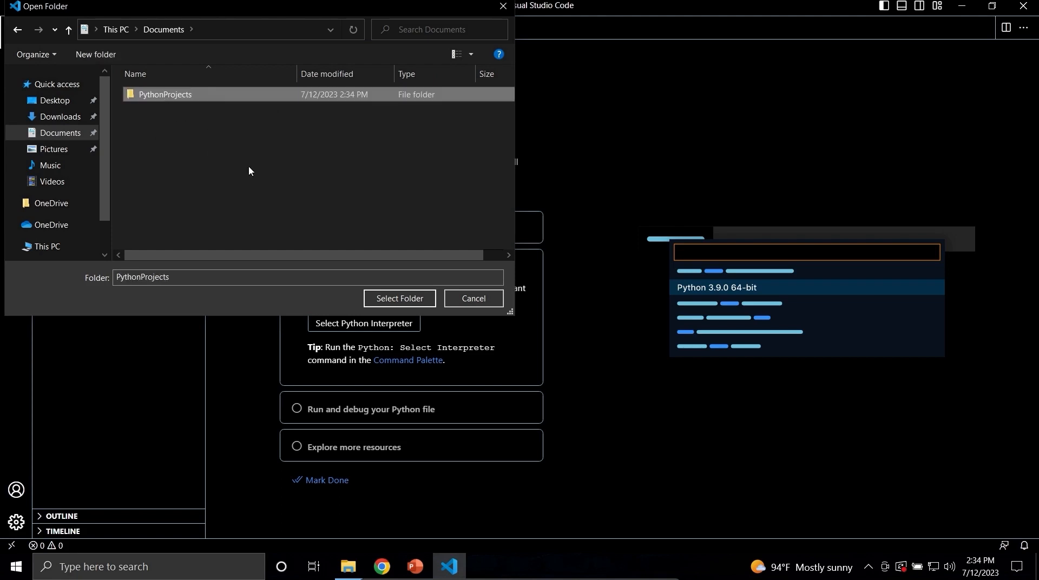
click(391, 300)
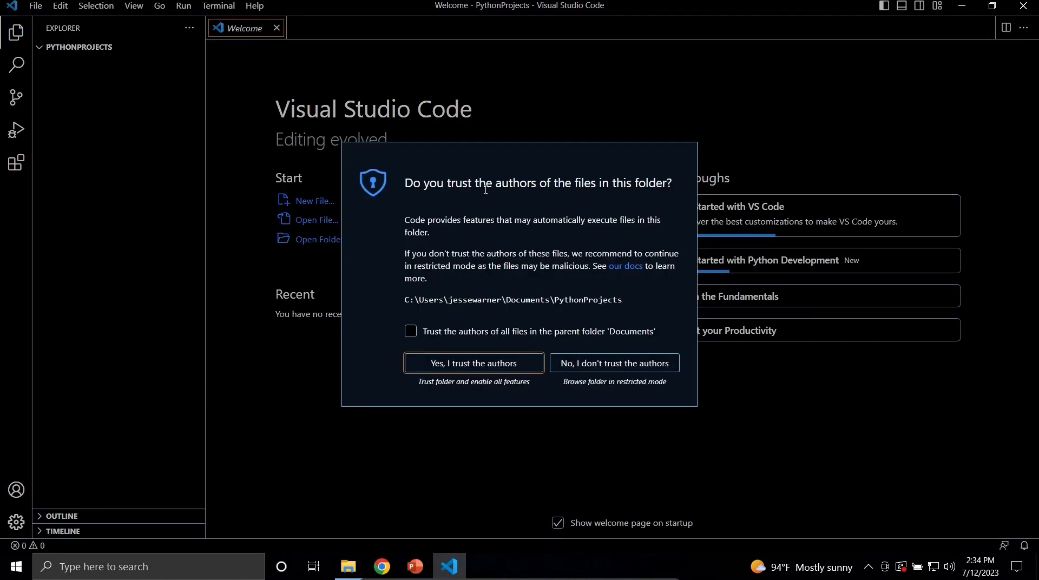
click(410, 333)
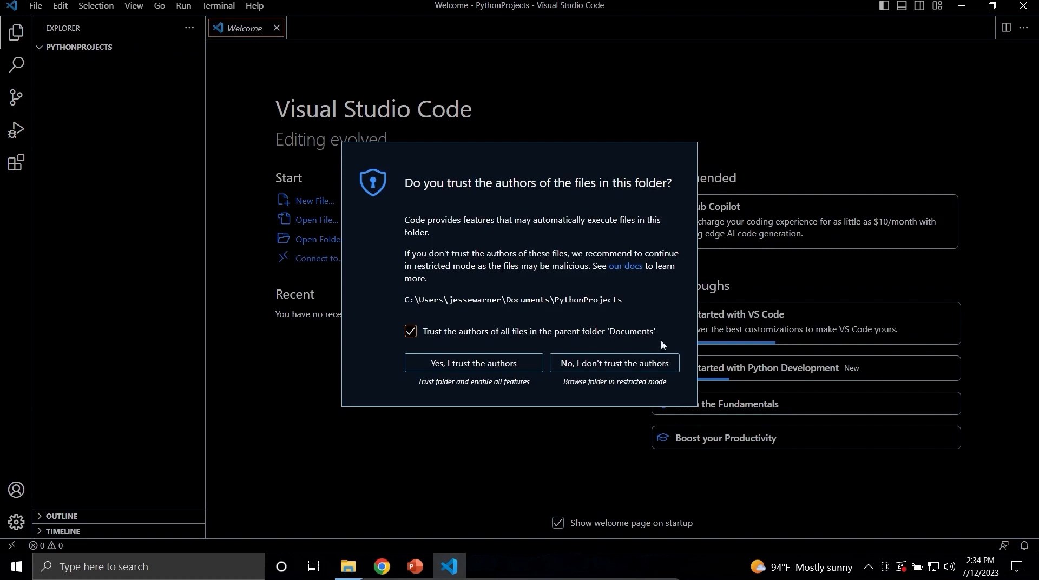
click(452, 369)
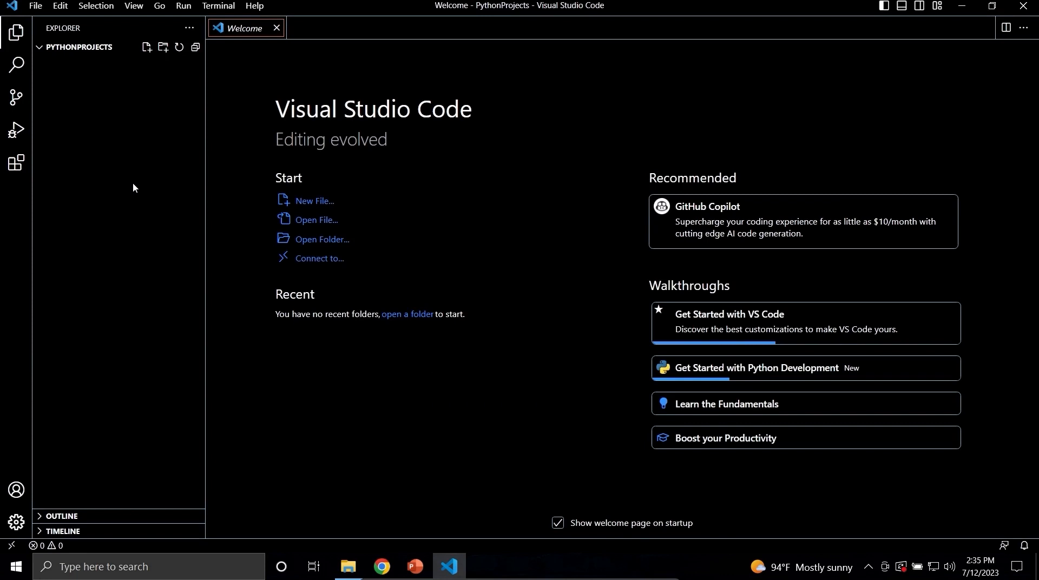
Step: Create a new Python file named hello.py in the PythonProjects folder
key(ctrl+equal)
key(ctrl+equal)
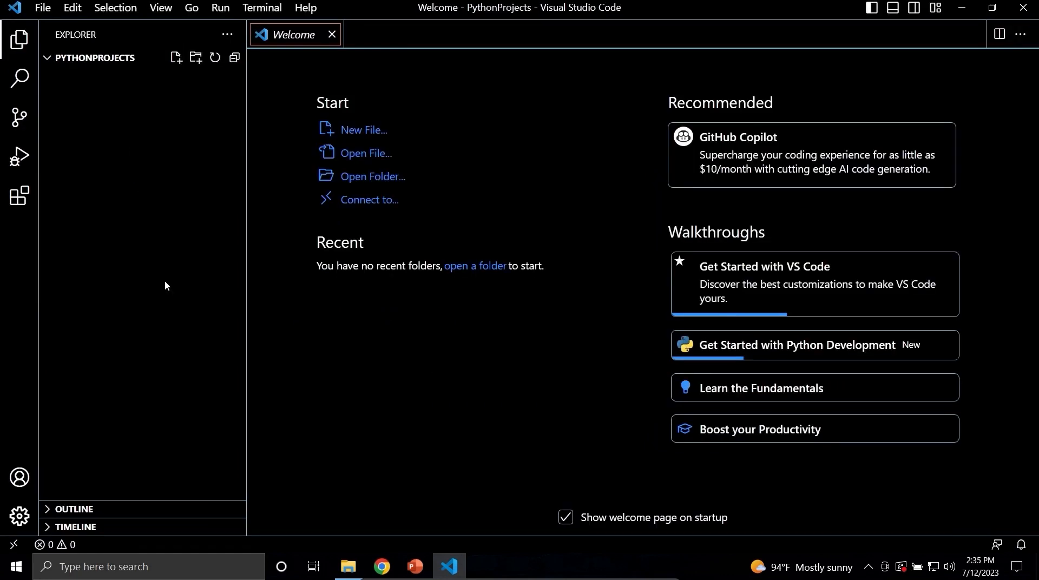
key(ctrl+equal)
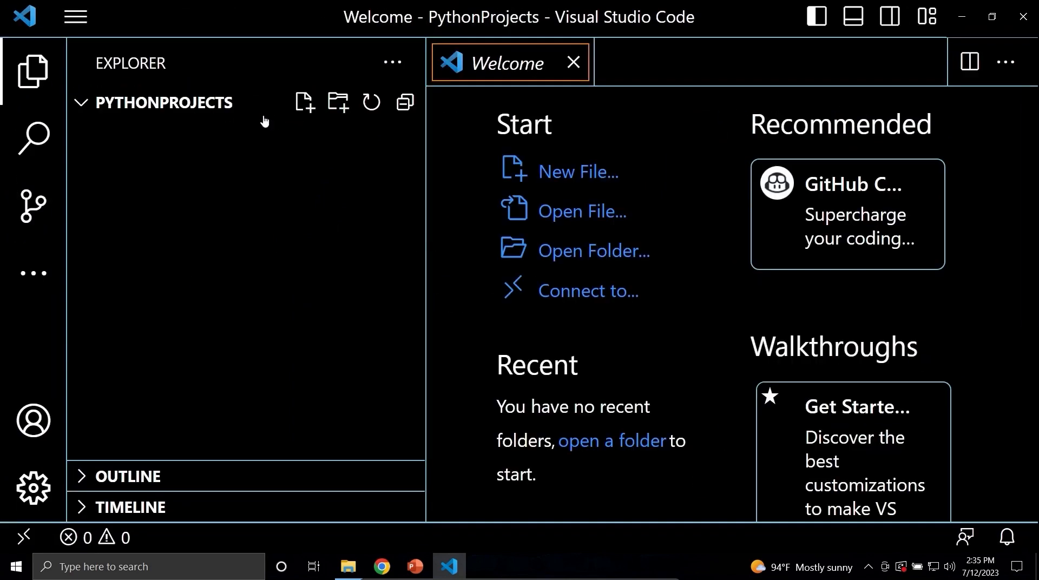
click(304, 103)
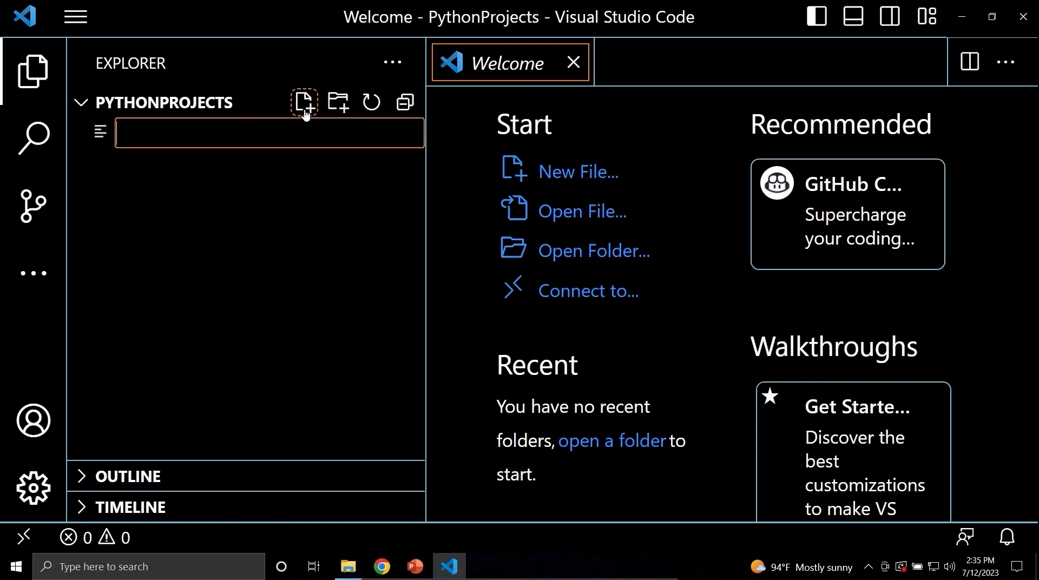
text(hello.py)
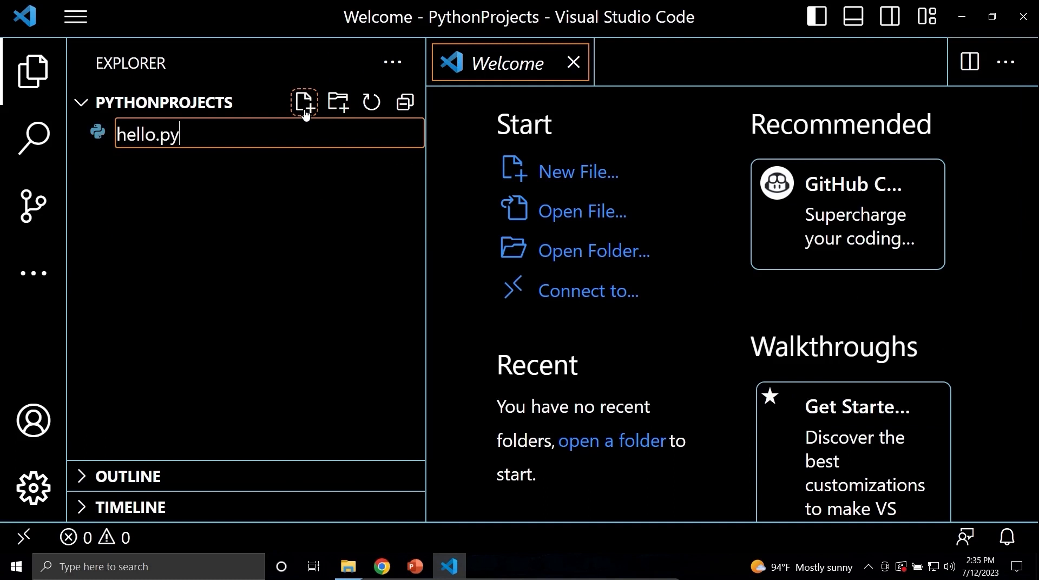
key(Return)
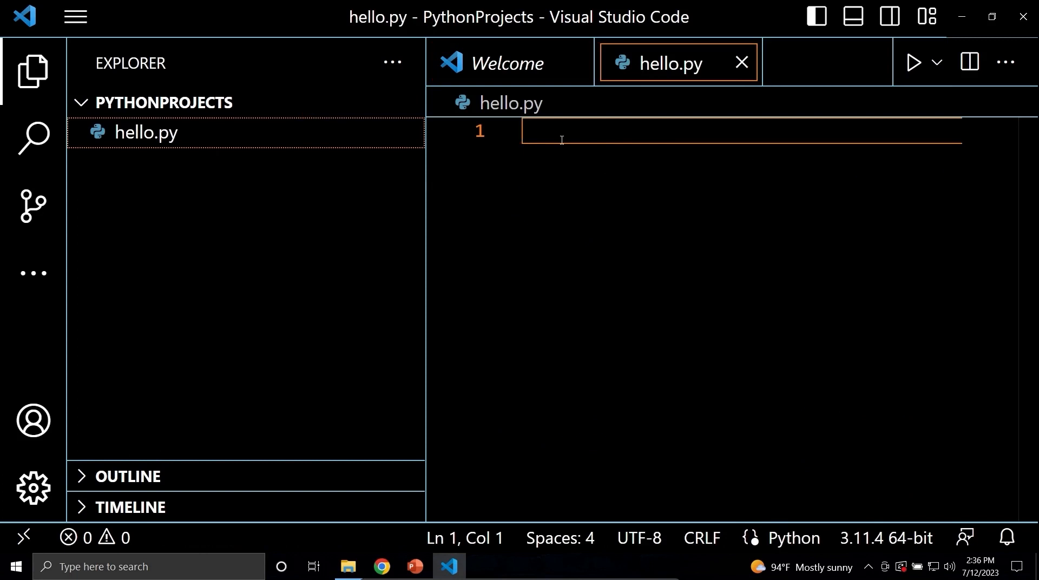
Step: Write the statement print("Hello, World!") on line 1 of hello.py
text(print)
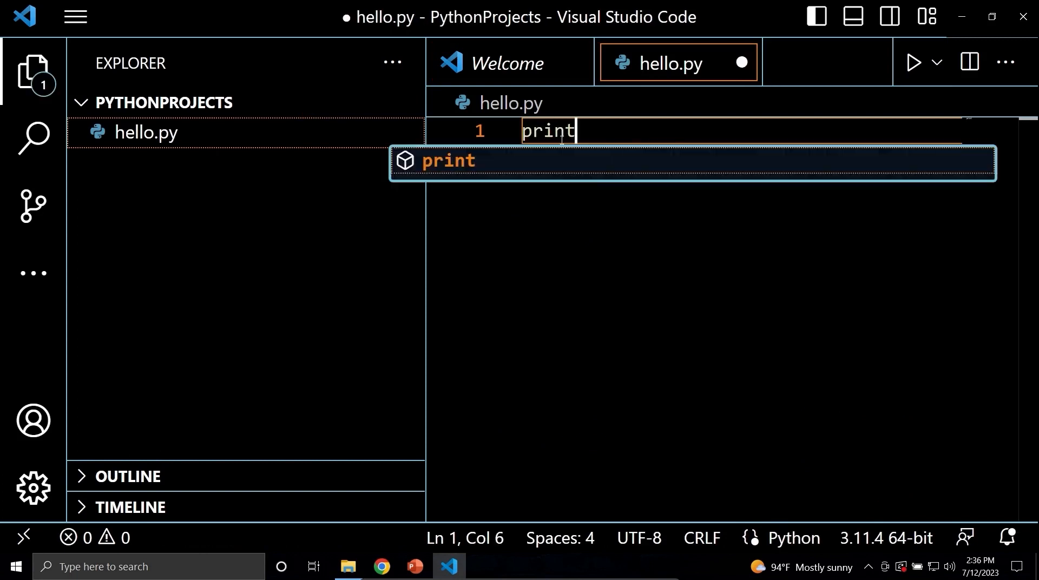
text(()
key(BackSpace)
text(()
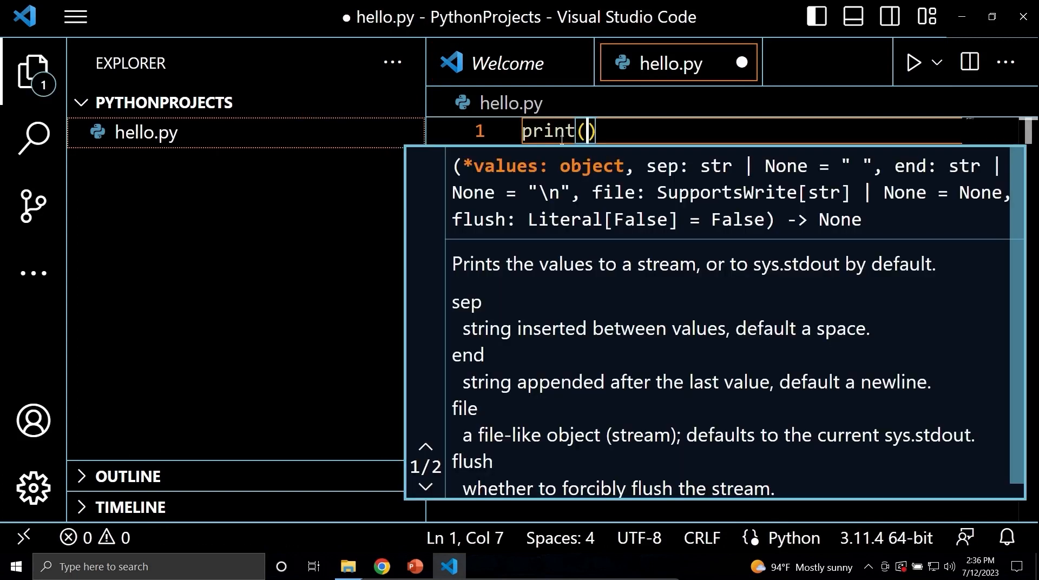
text(")
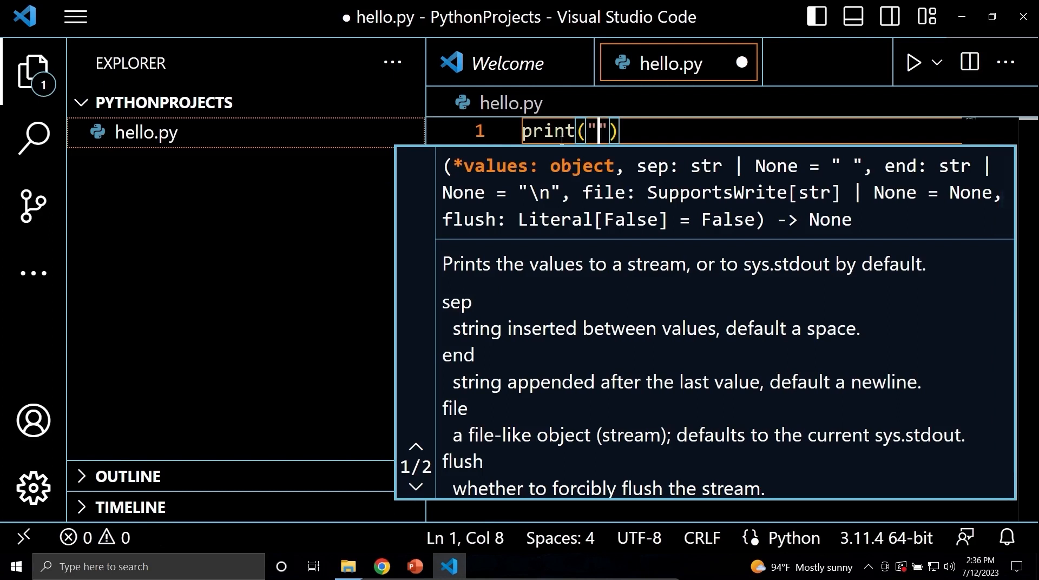
text(Hell)
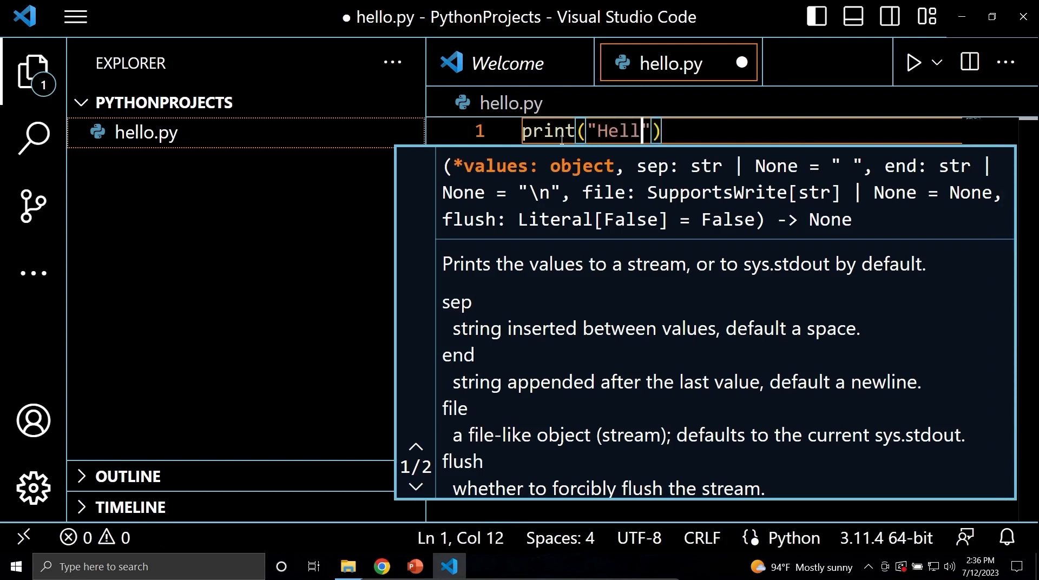
text(o, World!)
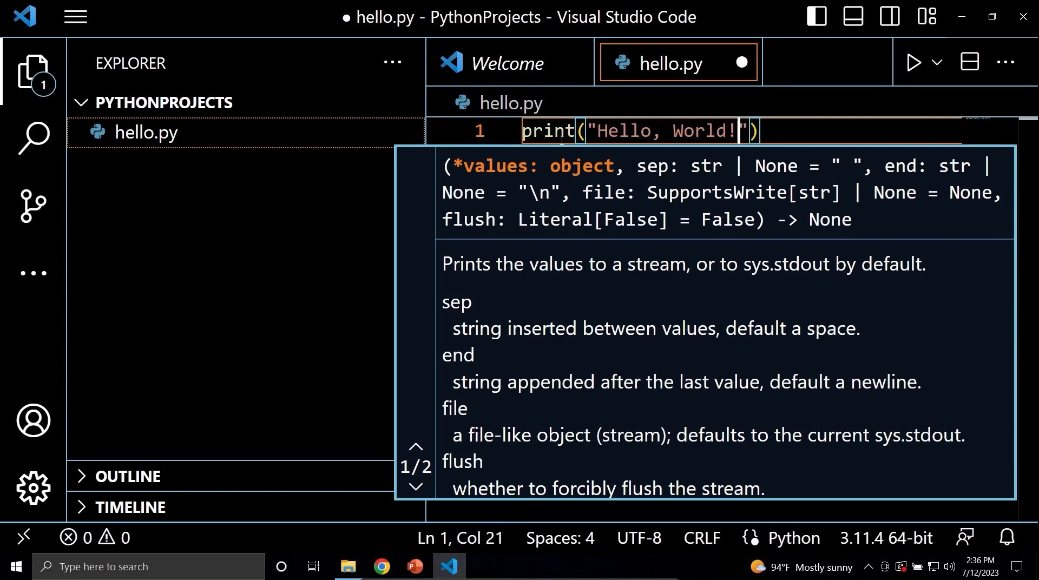
click(860, 123)
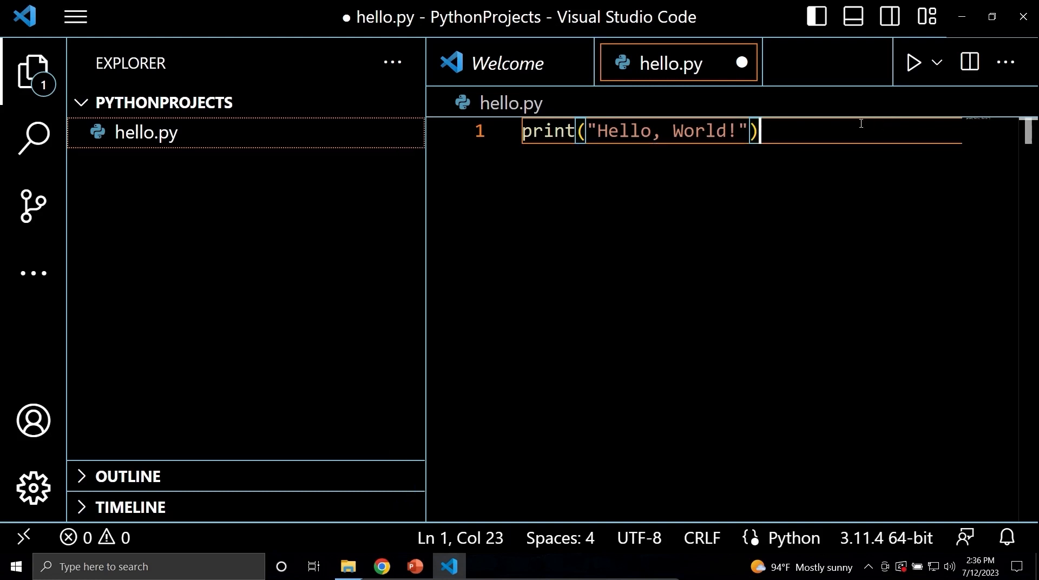
Step: Run the hello.py Python file in the terminal and check its printed output line
click(914, 73)
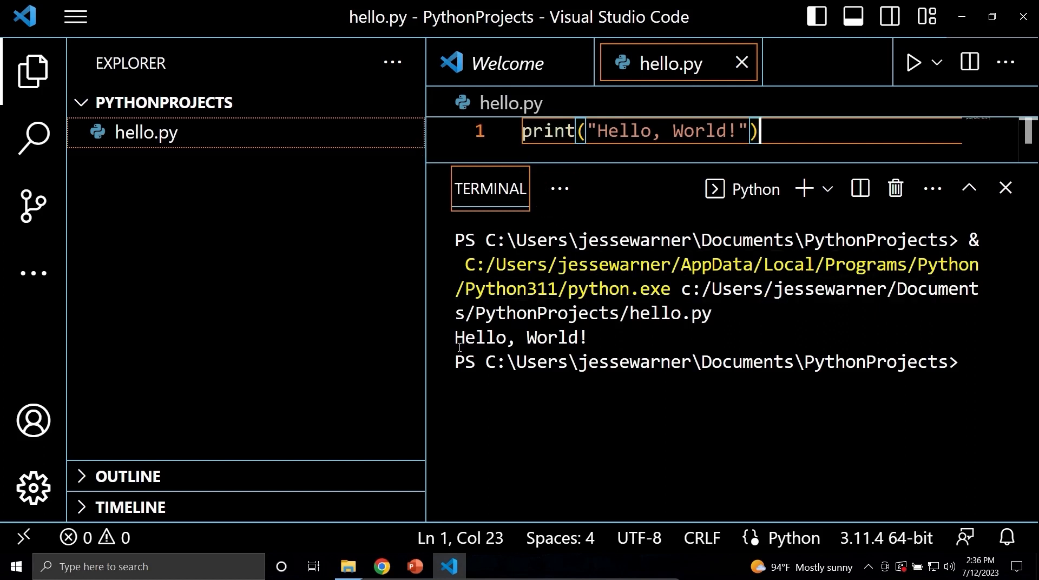
drag(453, 338, 589, 340)
click(462, 432)
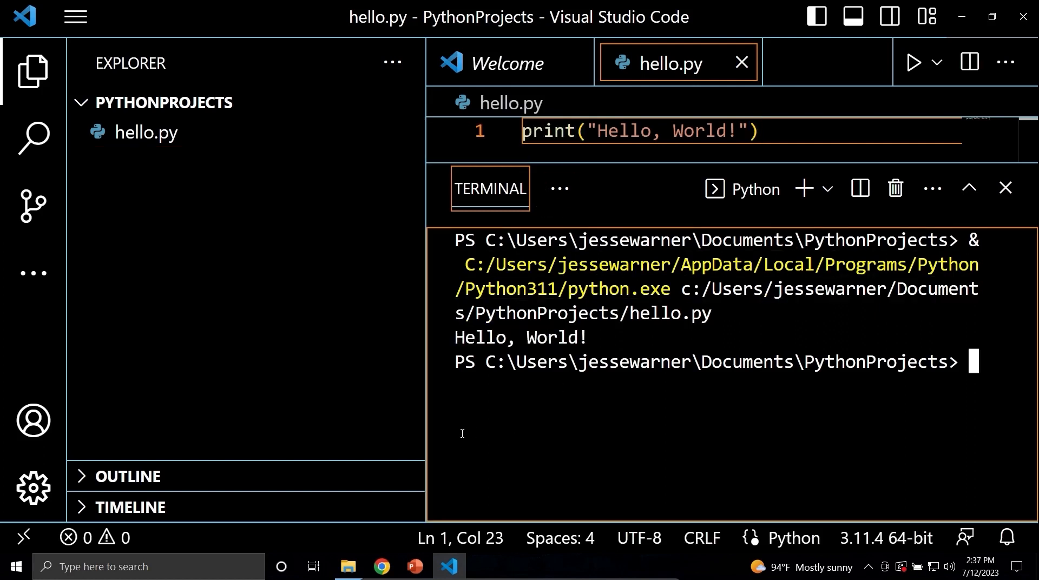